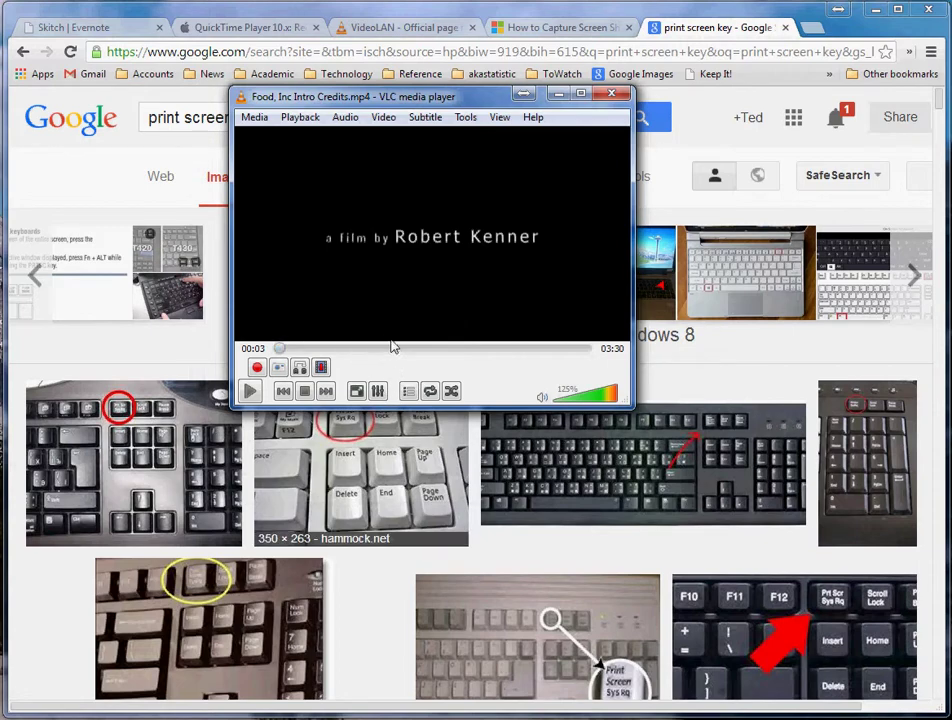
Pause Food, Inc Intro Credits at 01:41 on the Executive Producers frame and move VLC lower right.
left_click_drag(400, 349, 428, 354)
left_click(428, 354)
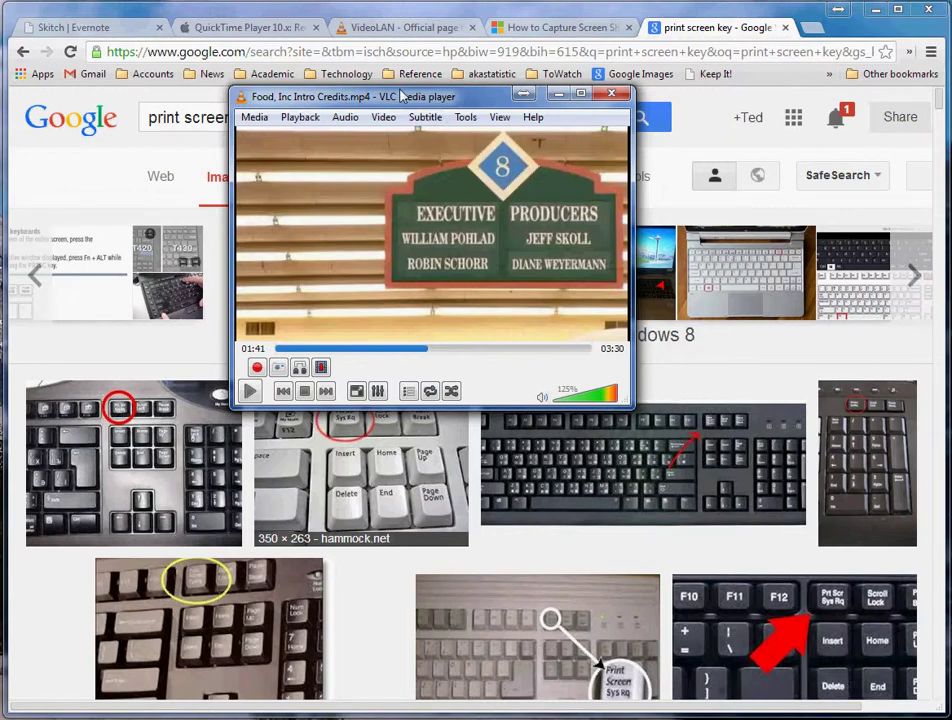
mouse_move(300, 96)
left_mouse_down()
mouse_move(543, 353)
mouse_move(572, 324)
left_mouse_up()
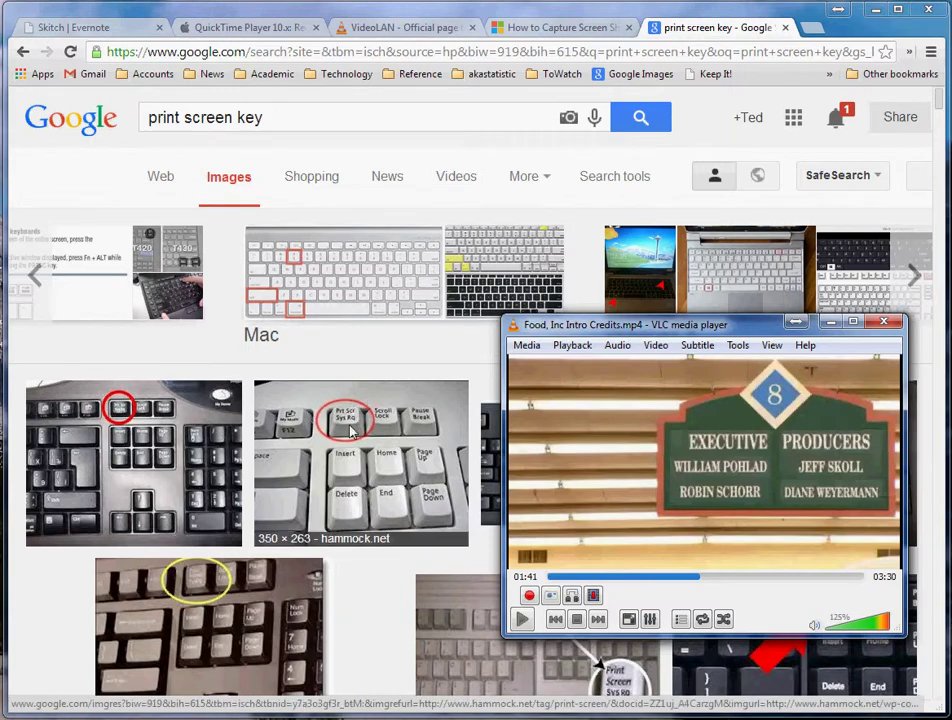
Show the Microsoft Print Screen article with the paused VLC player placed upper middle over it.
left_click(528, 30)
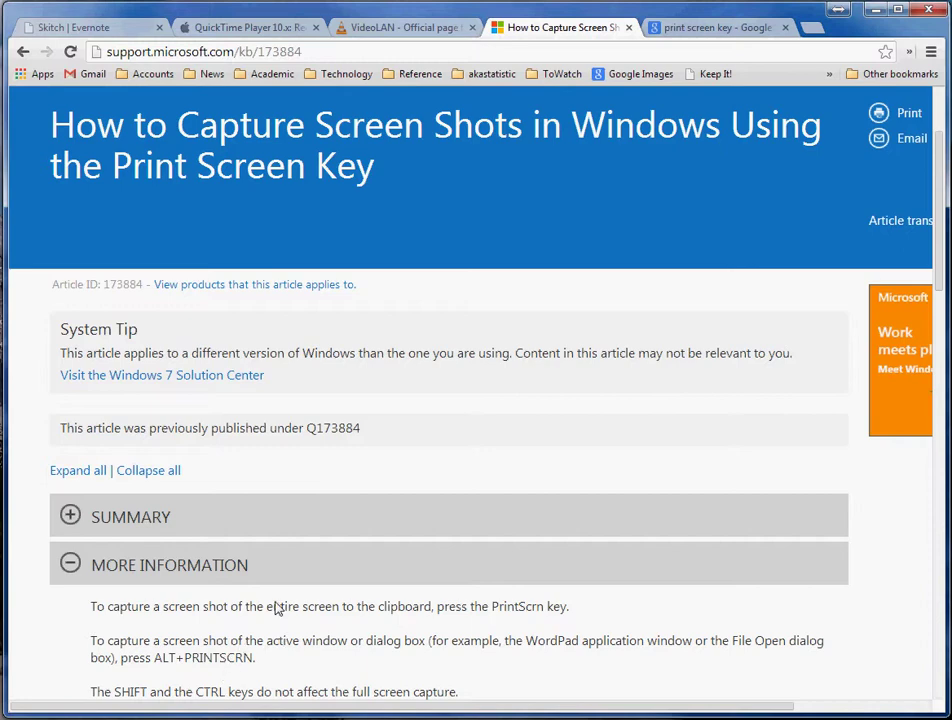
key("alt+Tab")
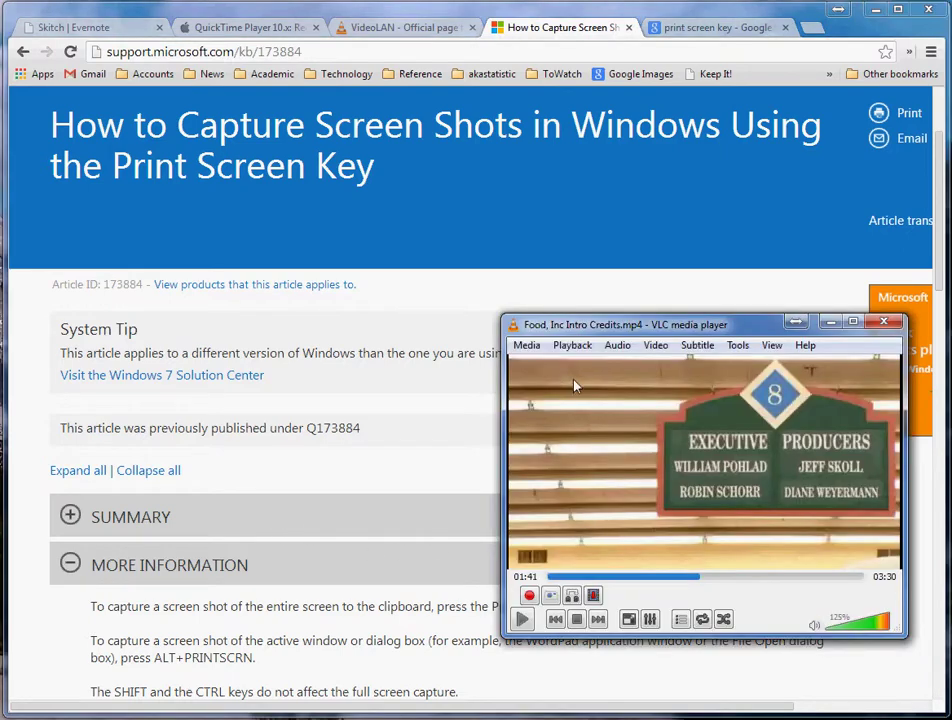
left_click_drag(571, 326, 289, 192)
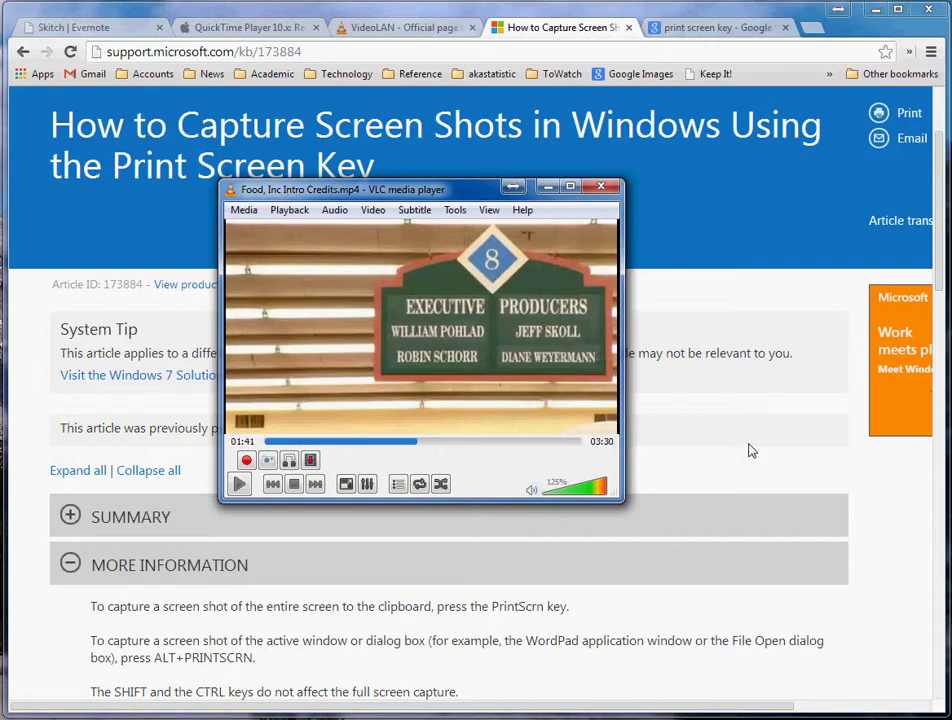
Capture the screen with Alt+Print Screen, paste it into the blank Word page, then delete it.
key("alt+Print")
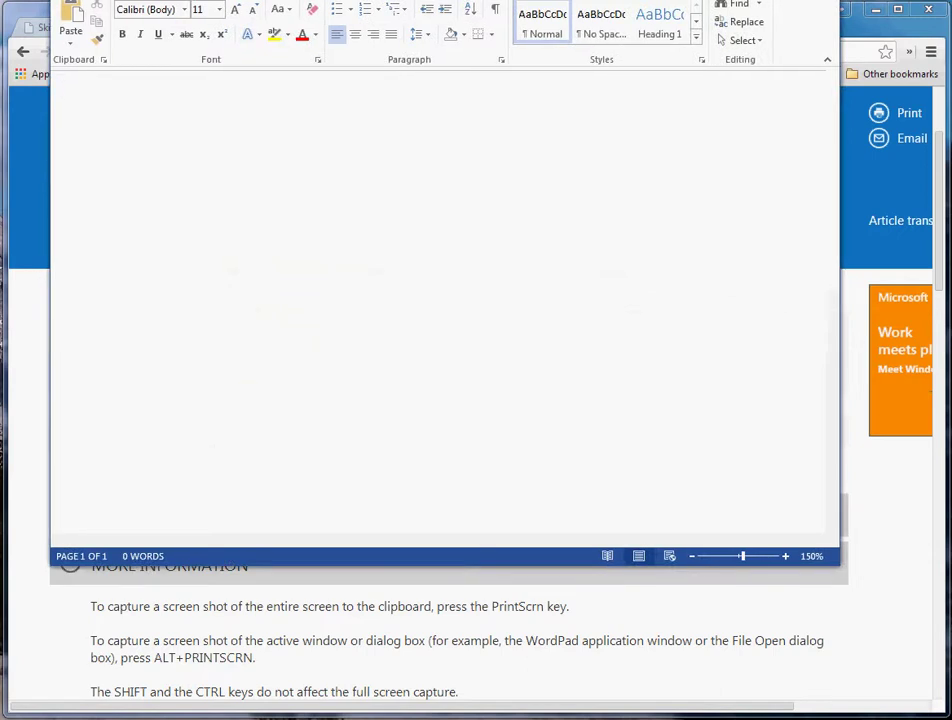
right_click(343, 114)
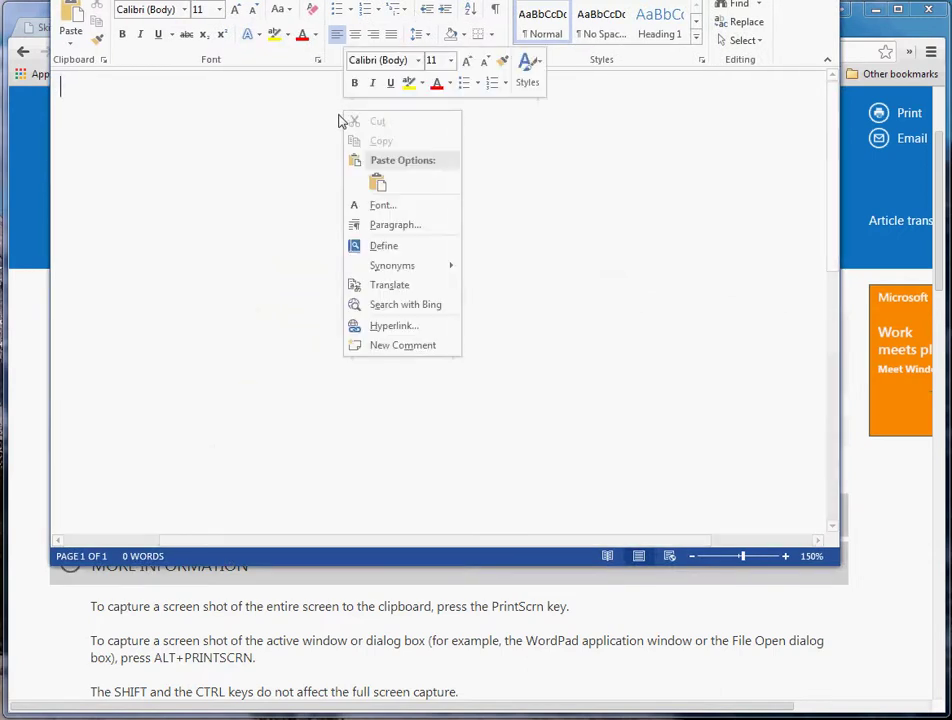
left_click(378, 185)
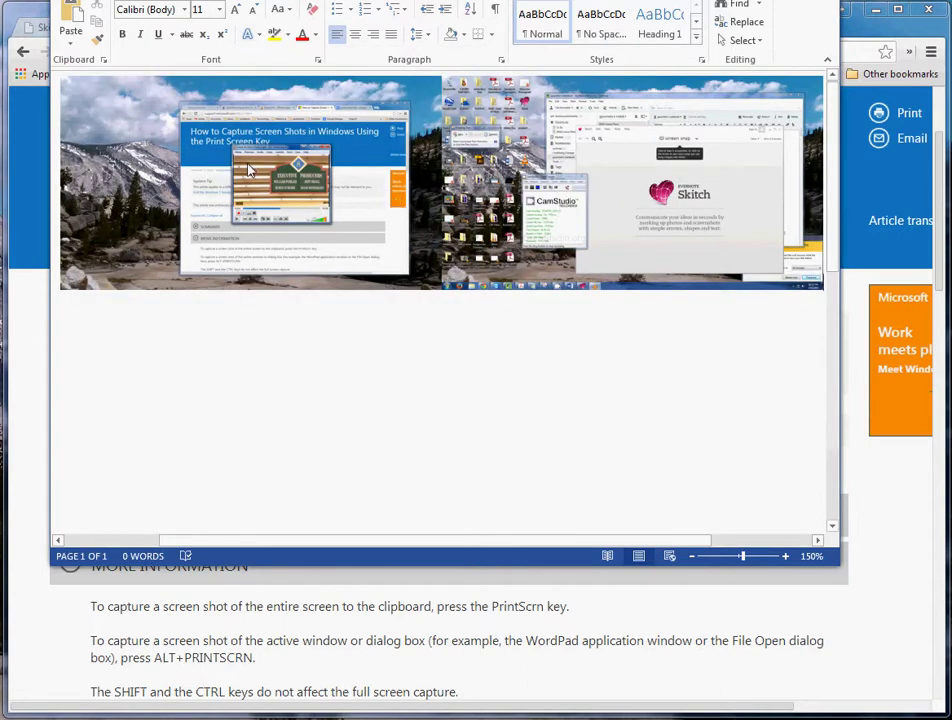
left_click(376, 184)
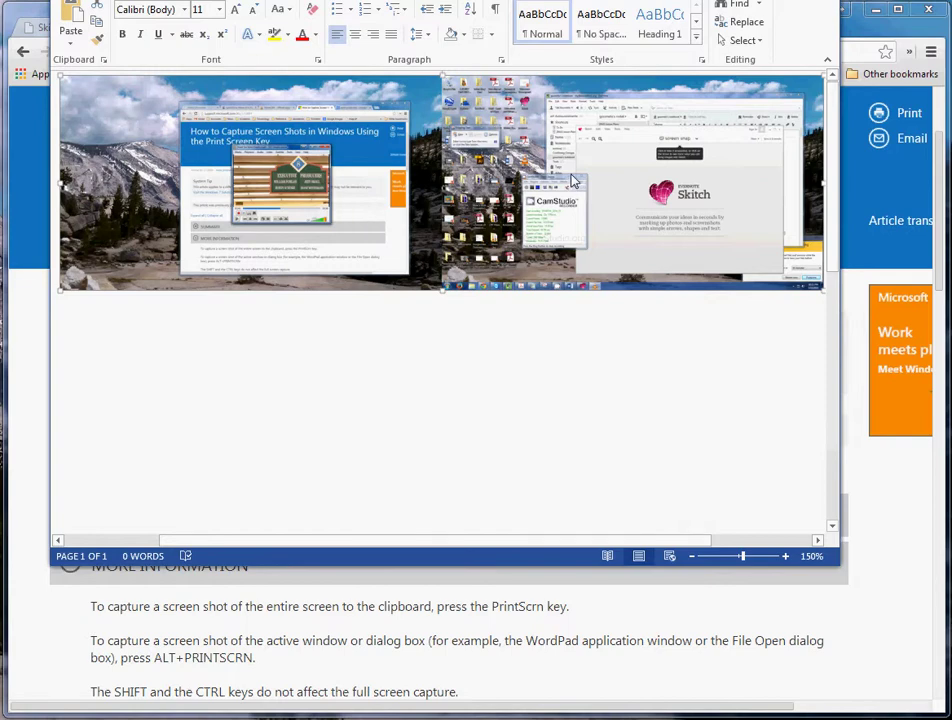
key("Delete")
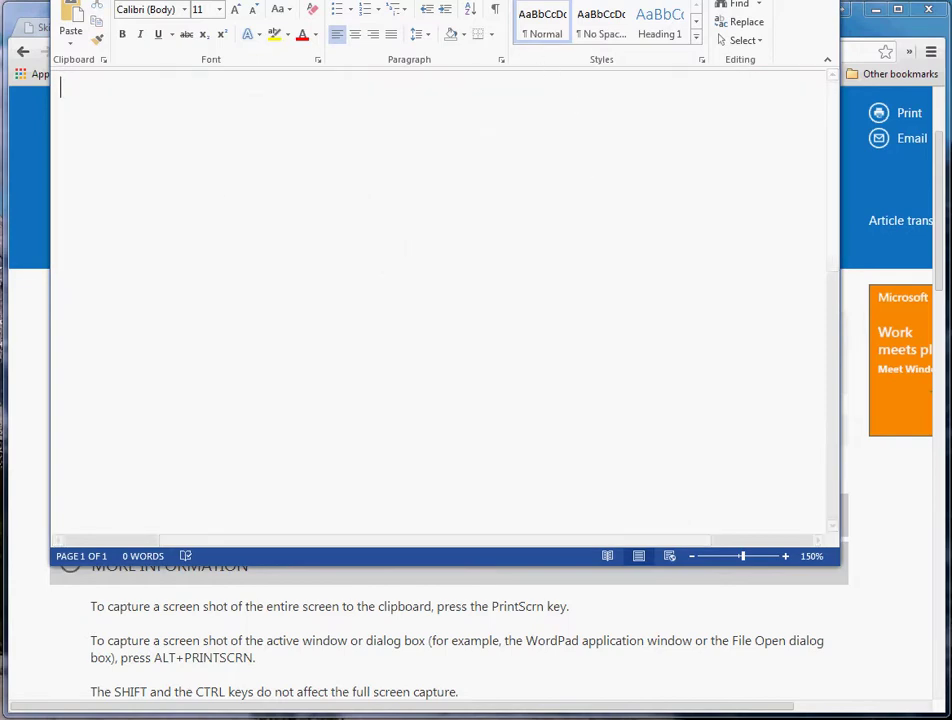
key("super+Down")
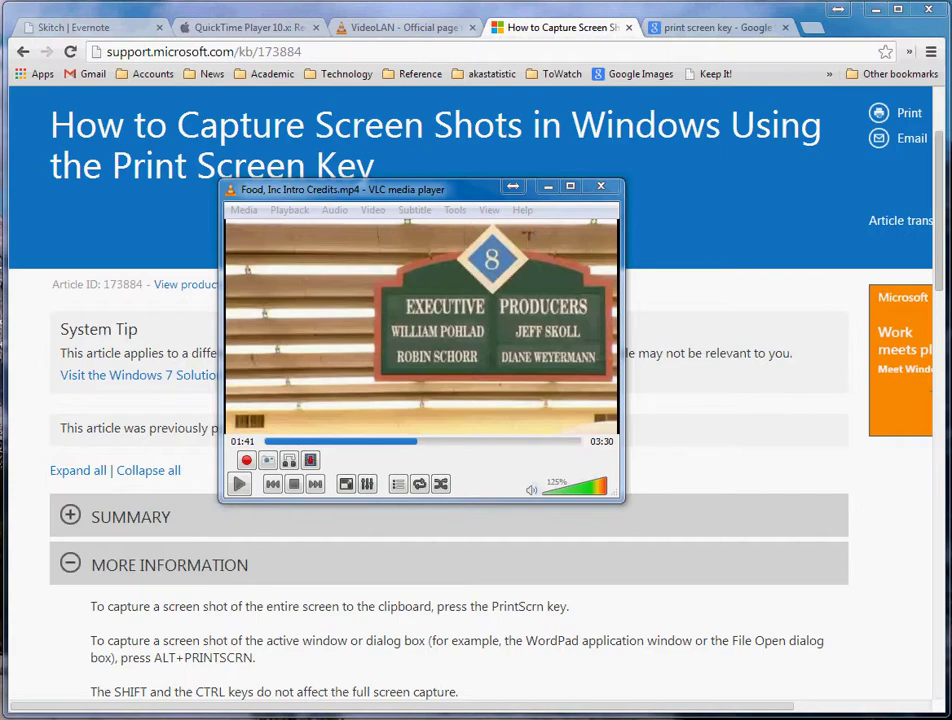
key("alt+Tab")
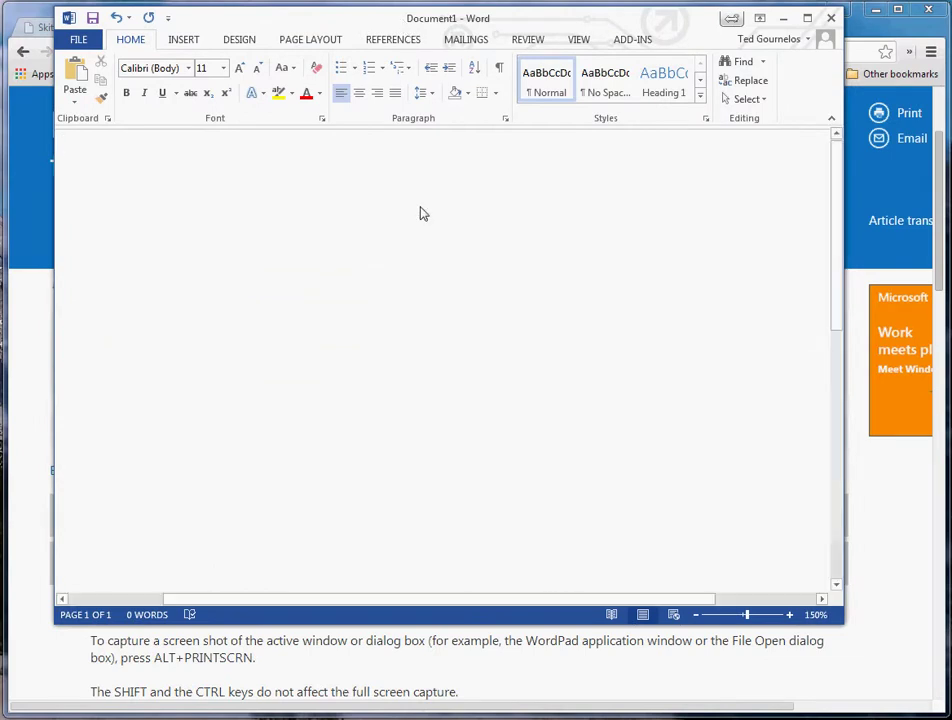
key("alt+Print")
key("ctrl+v")
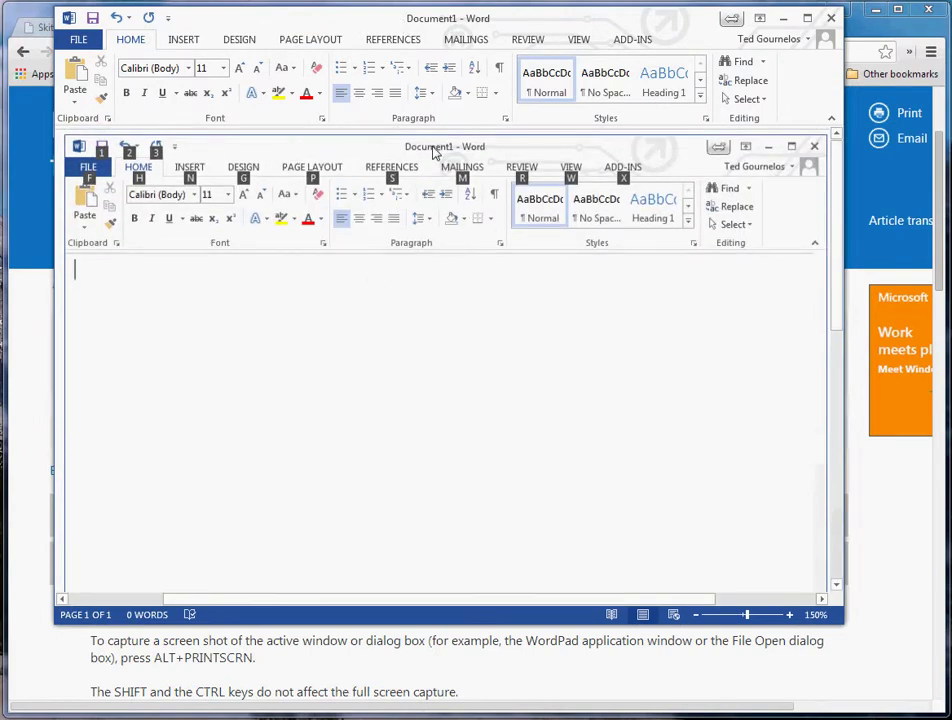
left_click(435, 151)
key("Delete")
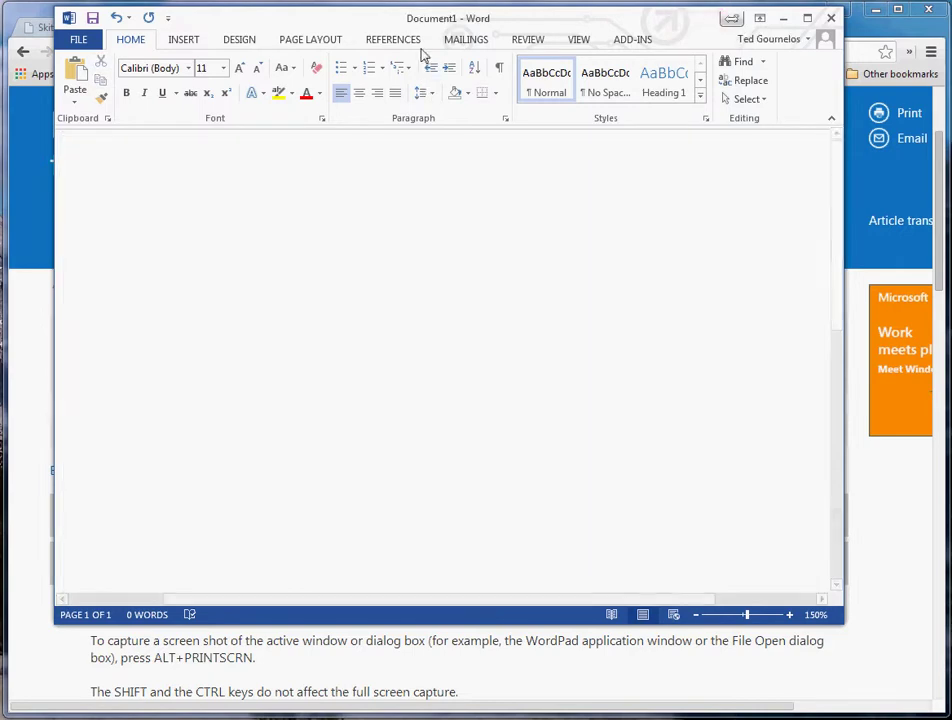
Test-paste a VLC-window-only capture into Word, delete it, and shift Word right and down.
left_click_drag(433, 24, 951, 24)
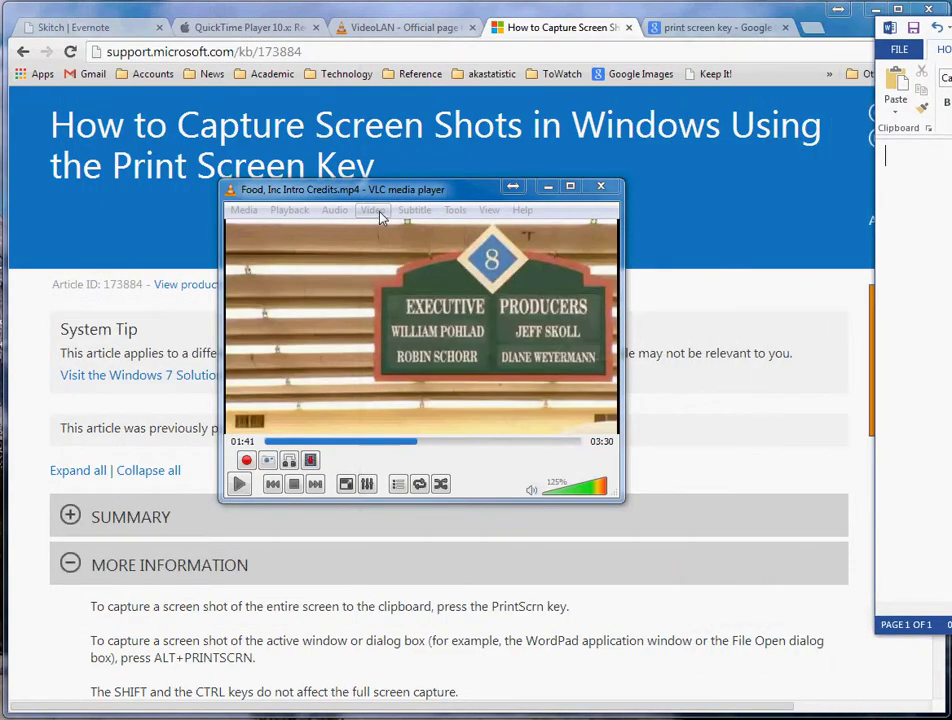
left_click(380, 197)
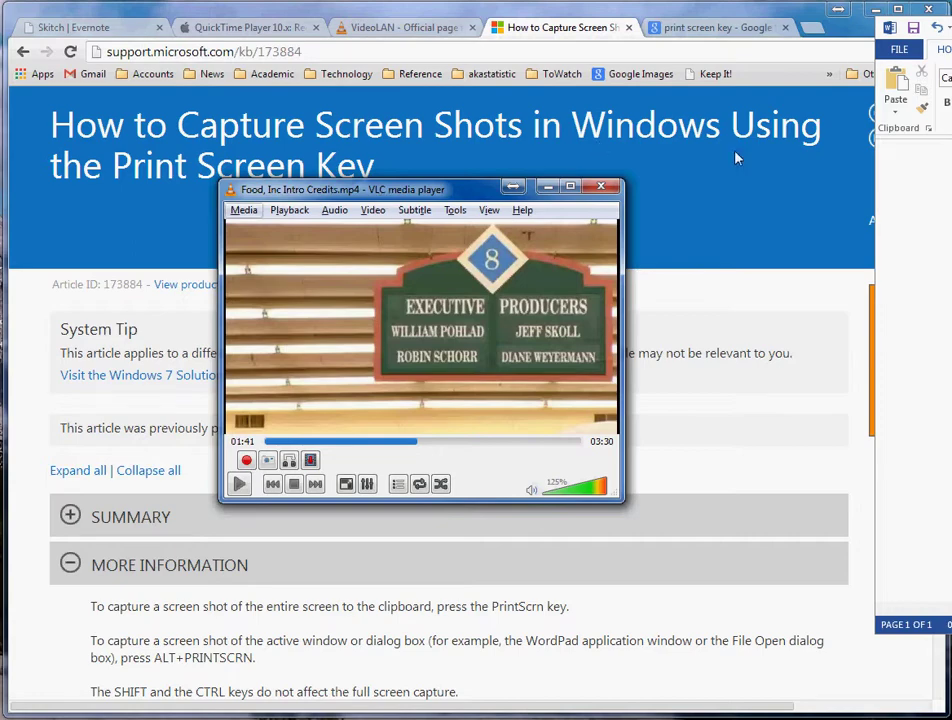
left_click_drag(905, 10, 233, 8)
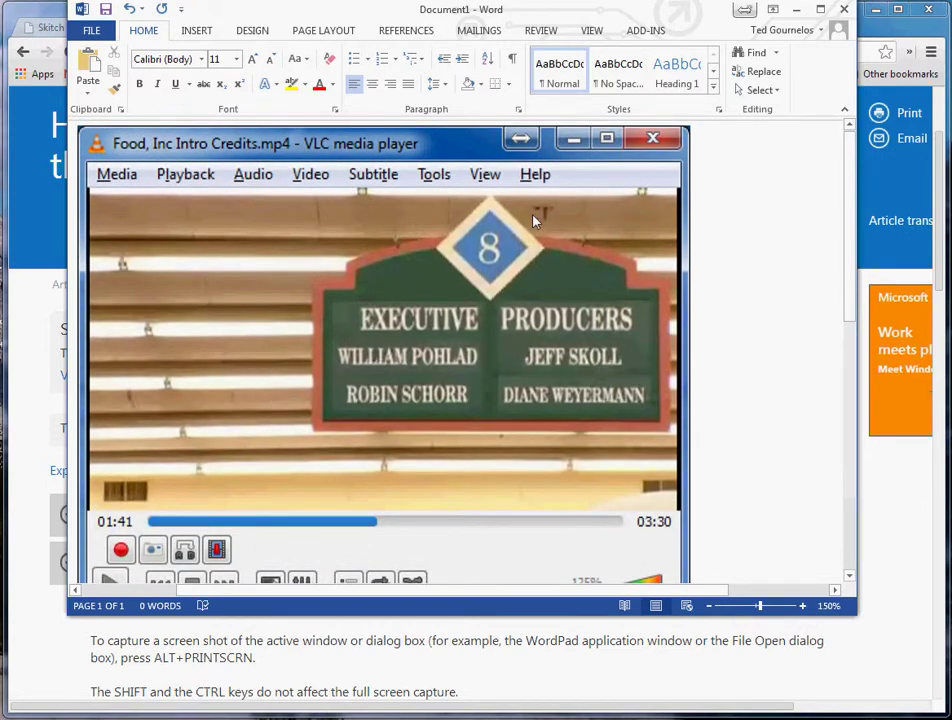
left_click(620, 195)
key("Delete")
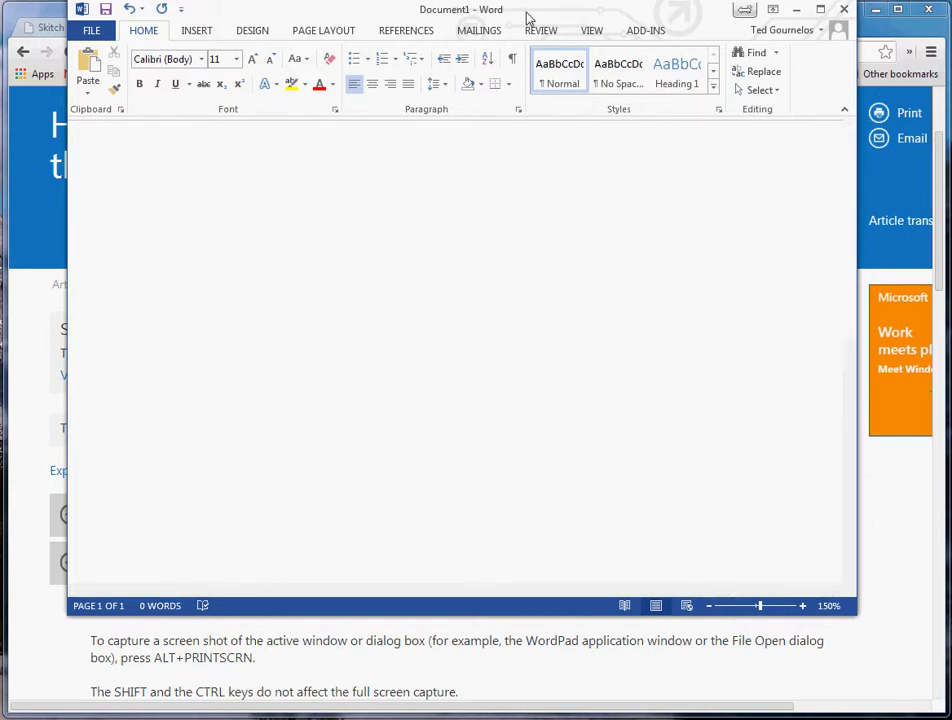
mouse_move(528, 18)
left_mouse_down()
mouse_move(544, 46)
mouse_move(608, 77)
left_mouse_up()
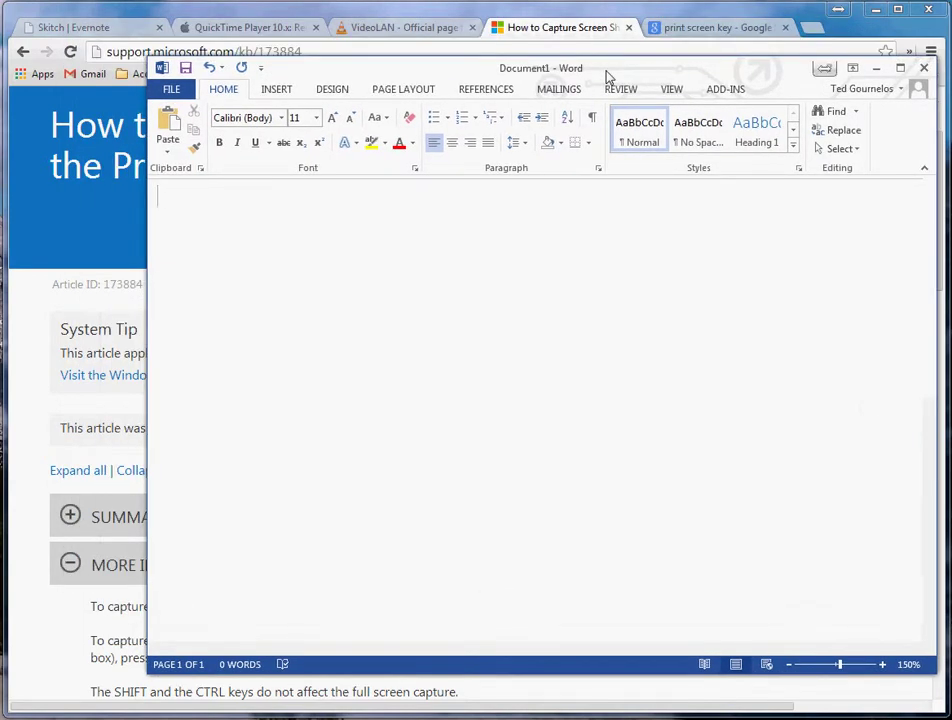
Close Chrome's QuickTime screen-recording tab and close the Word document without saving.
left_click(252, 28)
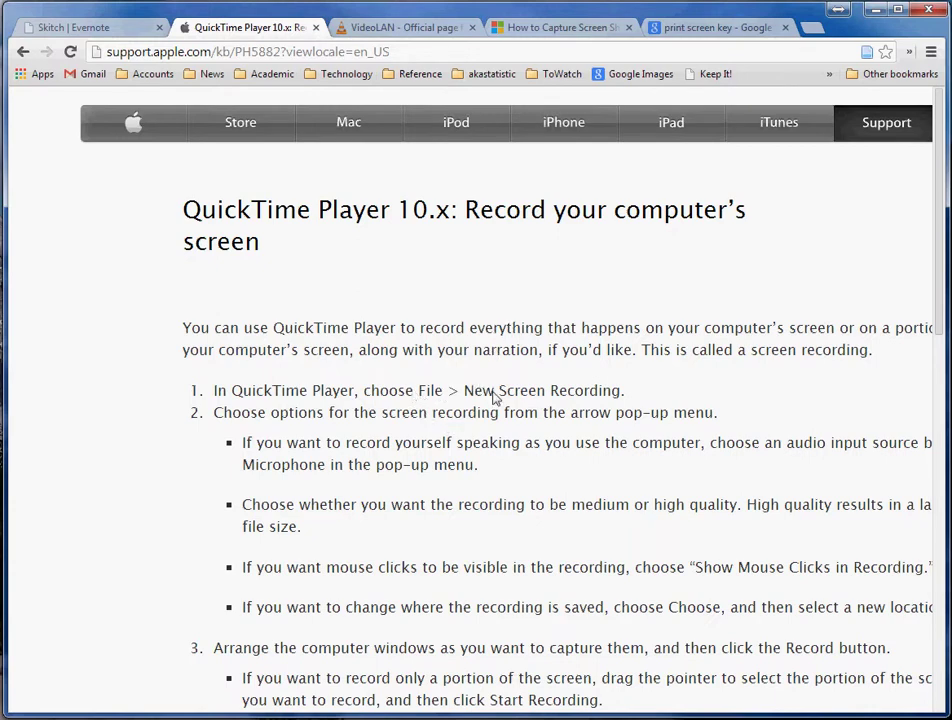
left_click(315, 29)
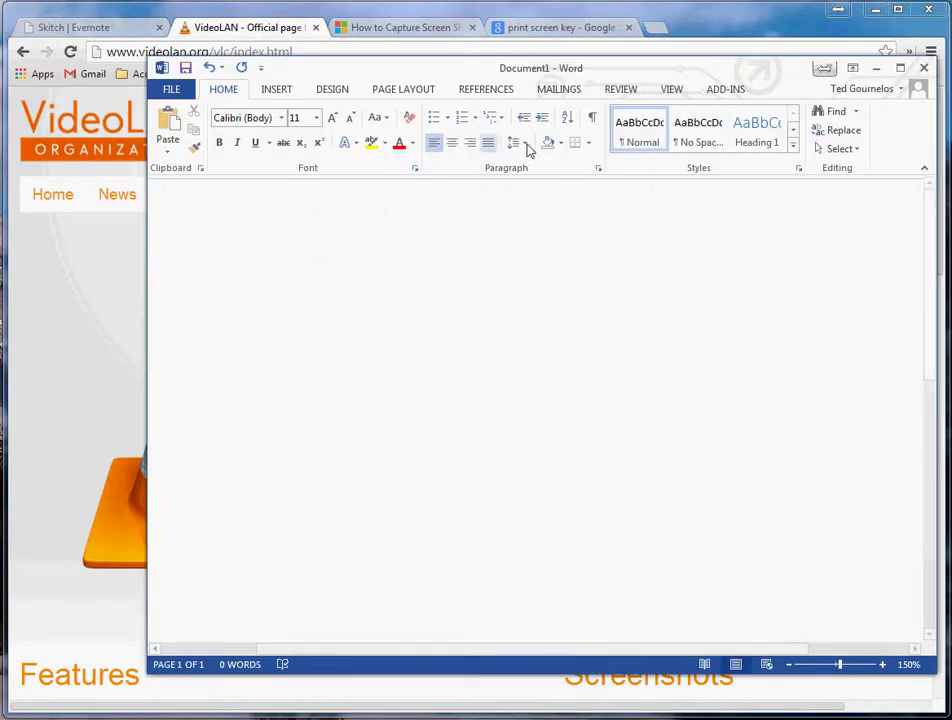
left_click(161, 70)
left_click(193, 186)
left_click(290, 379)
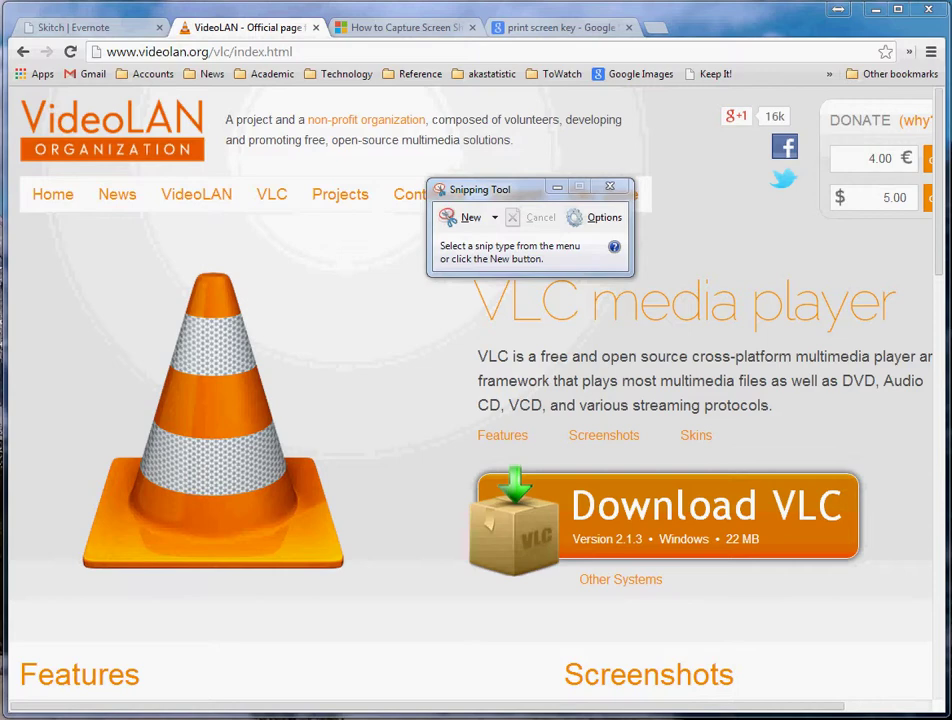
Start a New snip in Snipping Tool, then exit the tool without capturing.
left_click(495, 188)
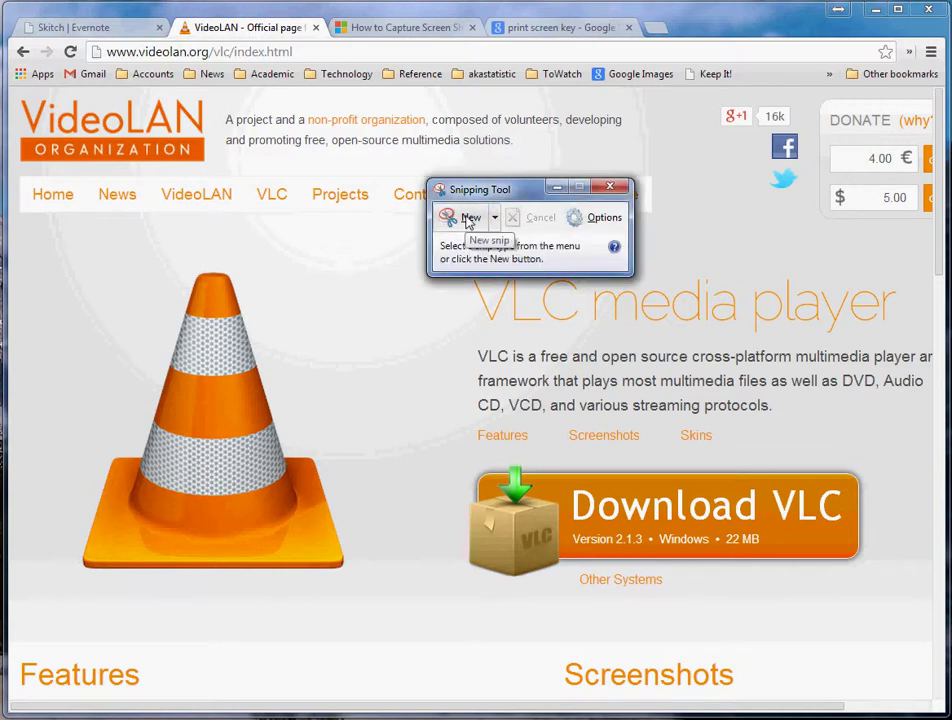
left_click(468, 222)
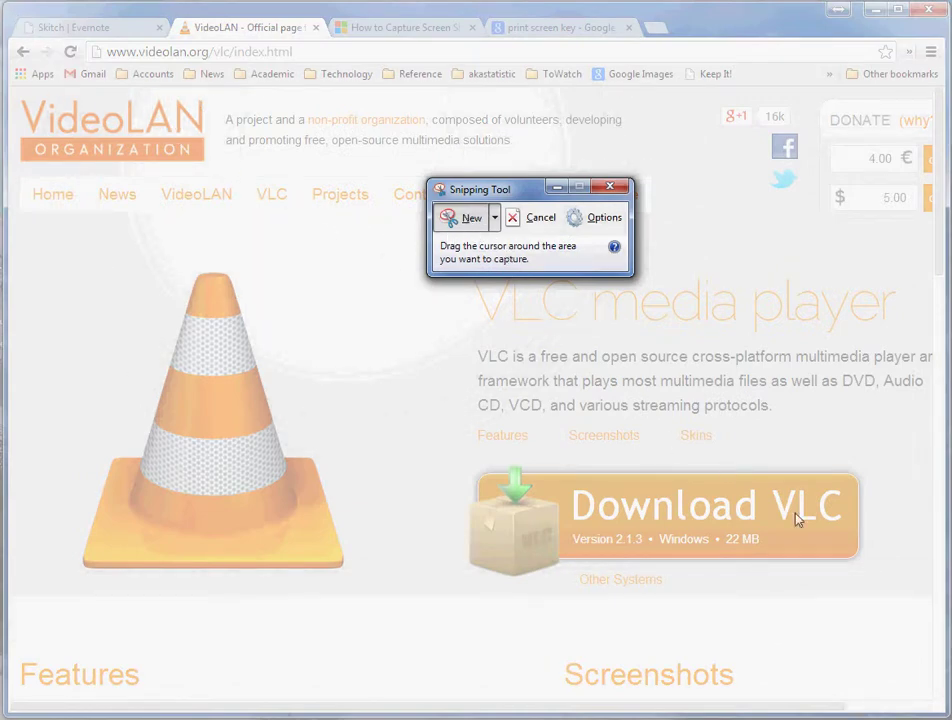
left_click(611, 189)
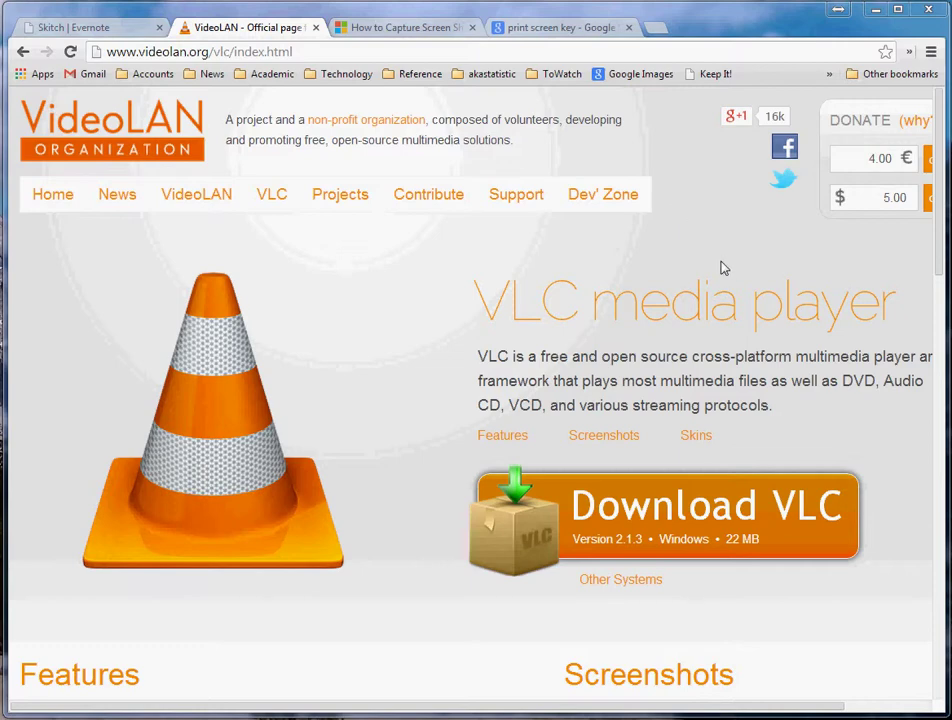
Bring the paused Food, Inc VLC player forward and position it at the upper centre.
key("alt+Tab")
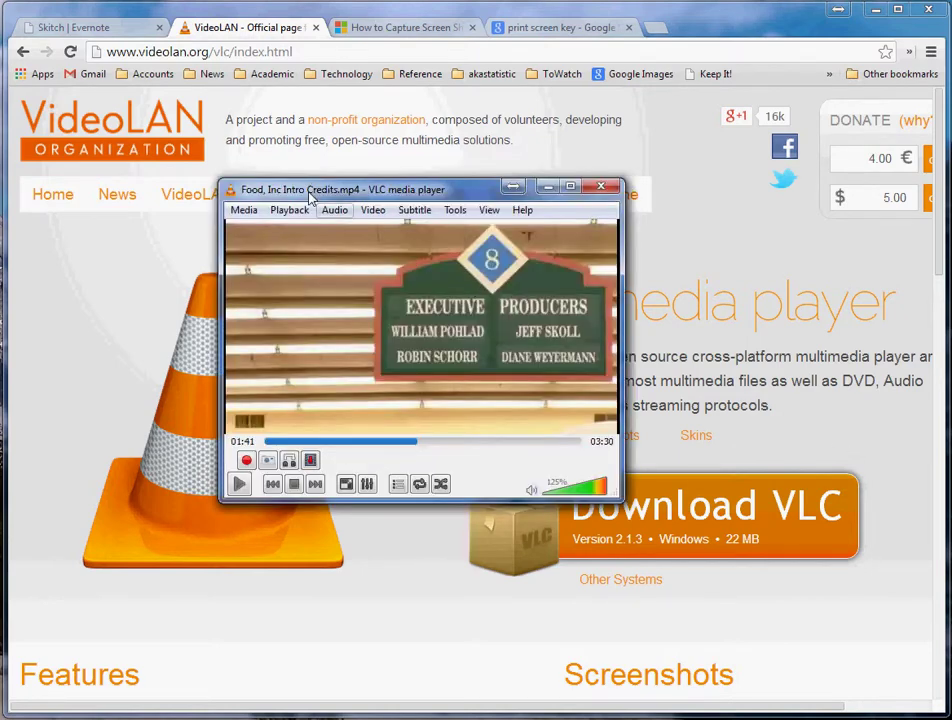
mouse_move(309, 196)
left_mouse_down()
mouse_move(139, 284)
mouse_move(21, 214)
mouse_move(32, 223)
left_mouse_up()
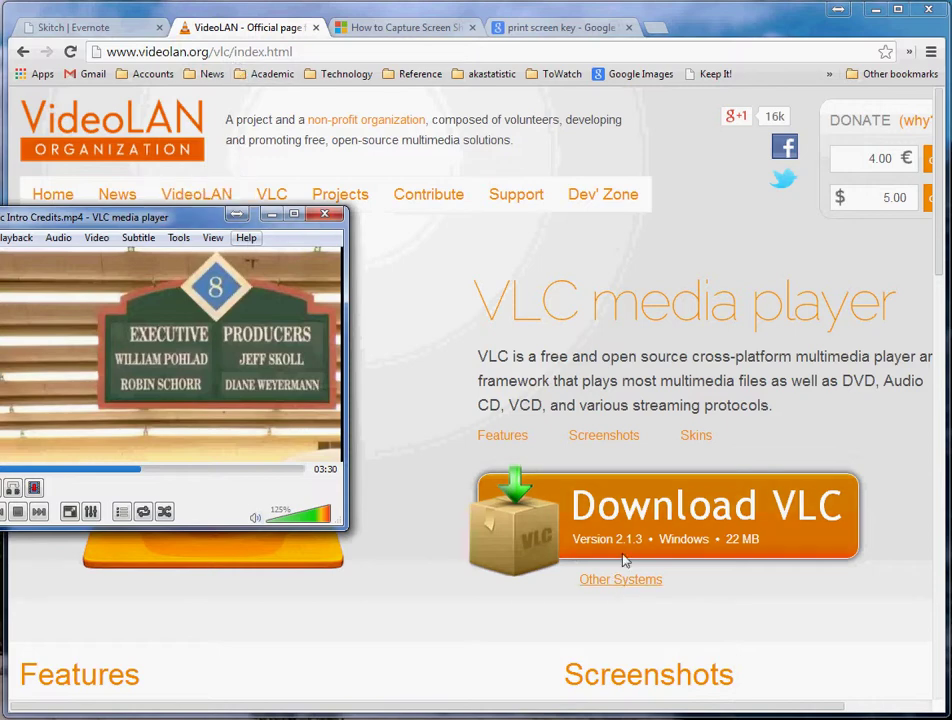
mouse_move(152, 226)
left_mouse_down()
mouse_move(301, 226)
mouse_move(362, 141)
left_mouse_up()
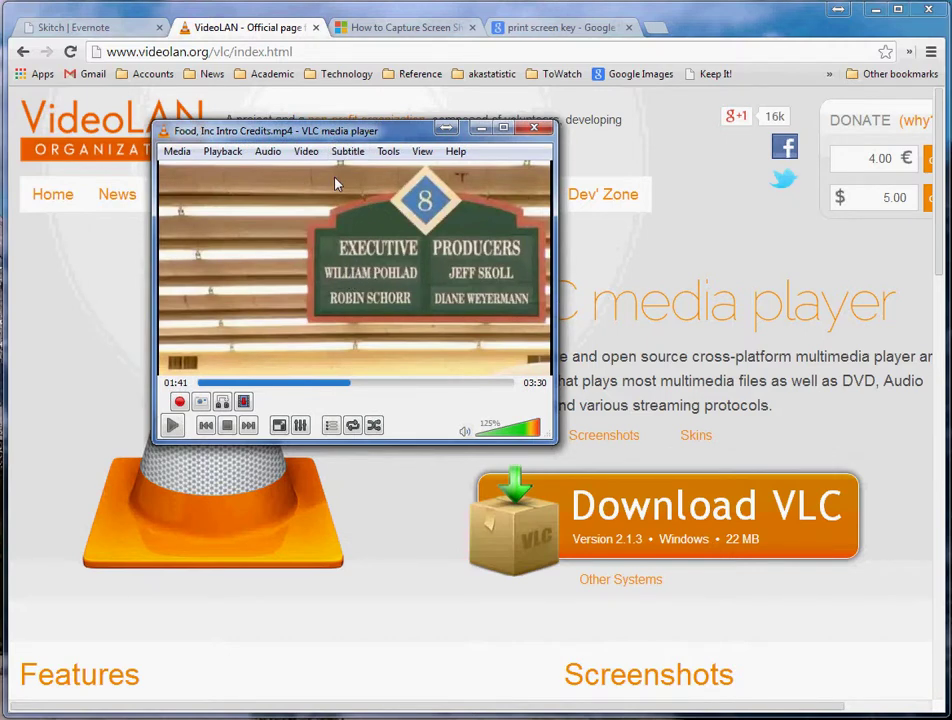
Open VLC's Video preferences and keep png as the snapshot format.
left_click(379, 152)
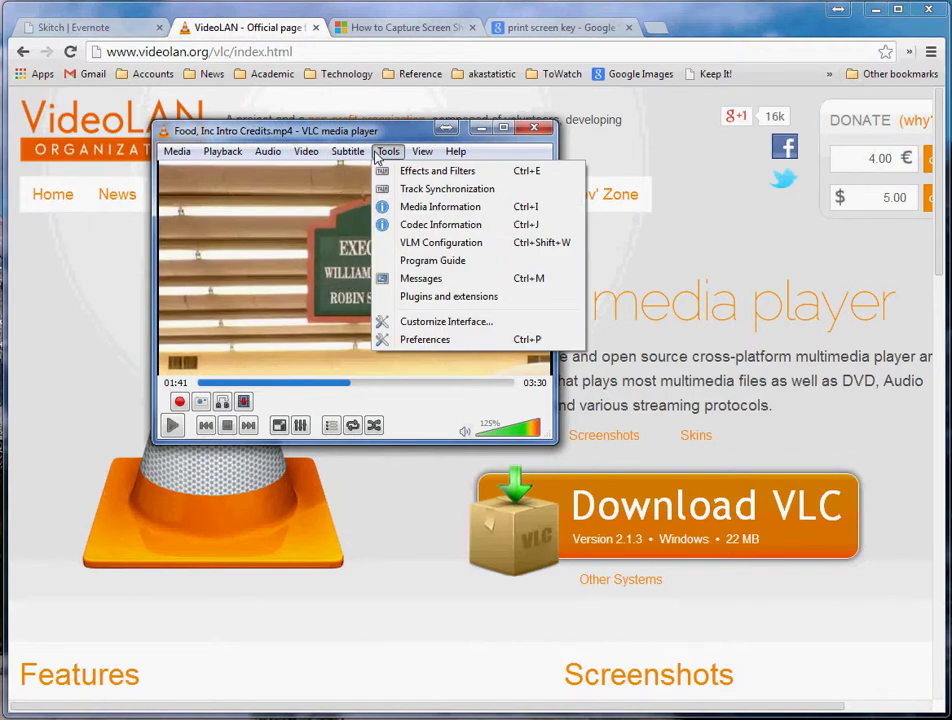
left_click(449, 343)
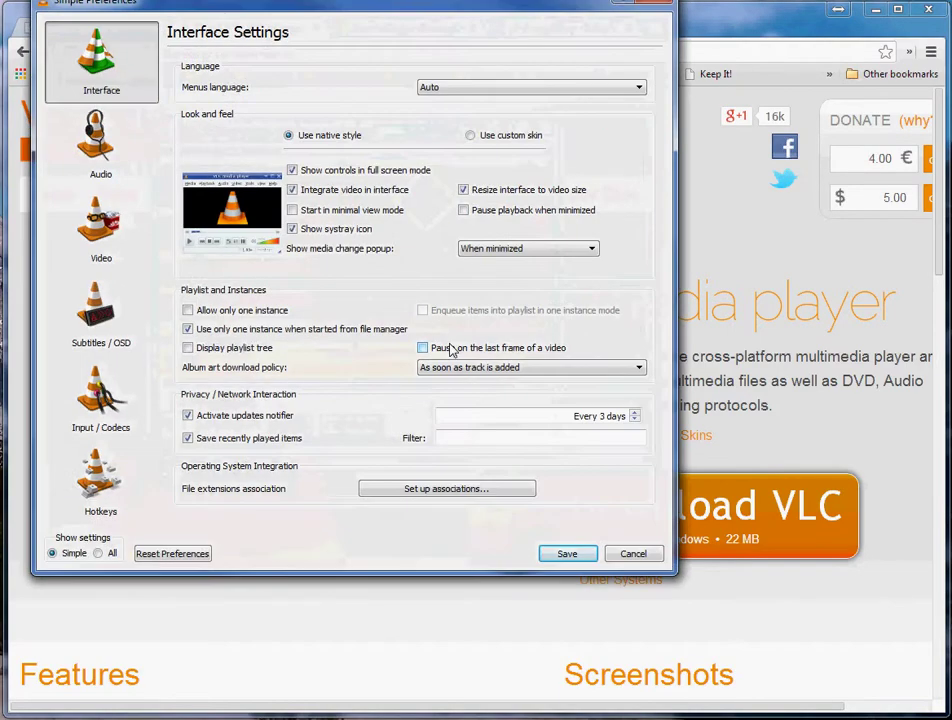
left_click(112, 254)
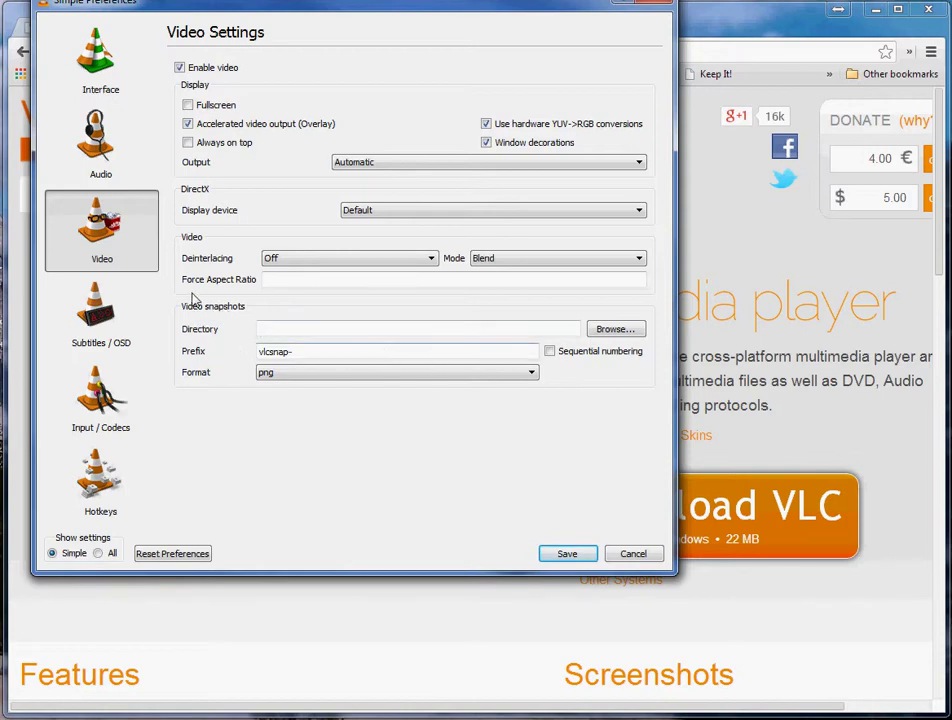
left_click(285, 375)
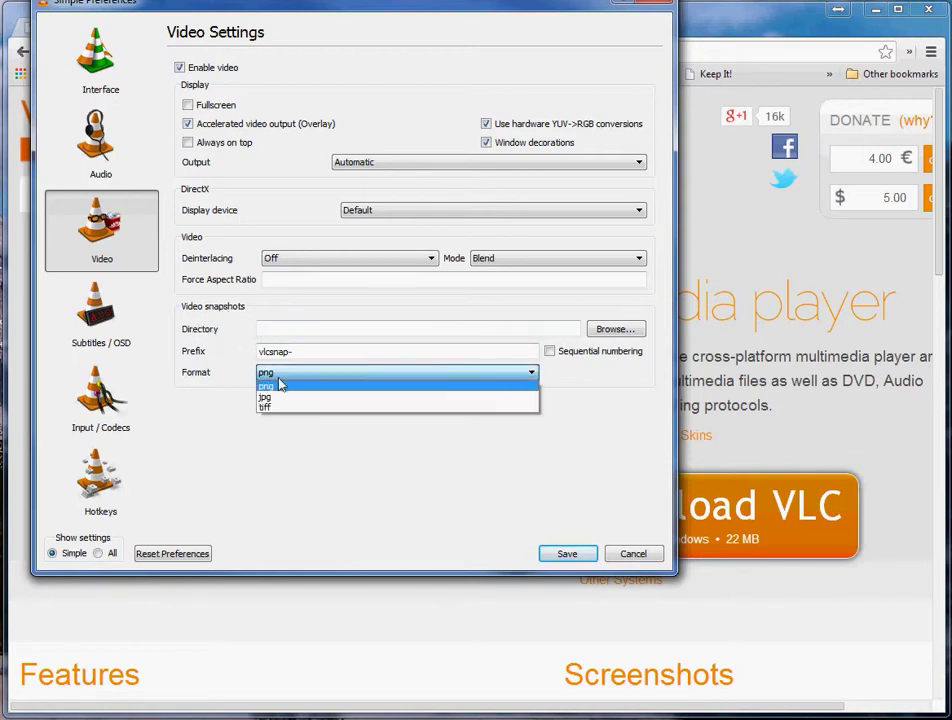
left_click(278, 381)
left_click(278, 383)
left_click(281, 380)
Set the snapshot folder to Desktop, enable sequential numbering, and save the preferences.
left_click(612, 336)
left_click(118, 124)
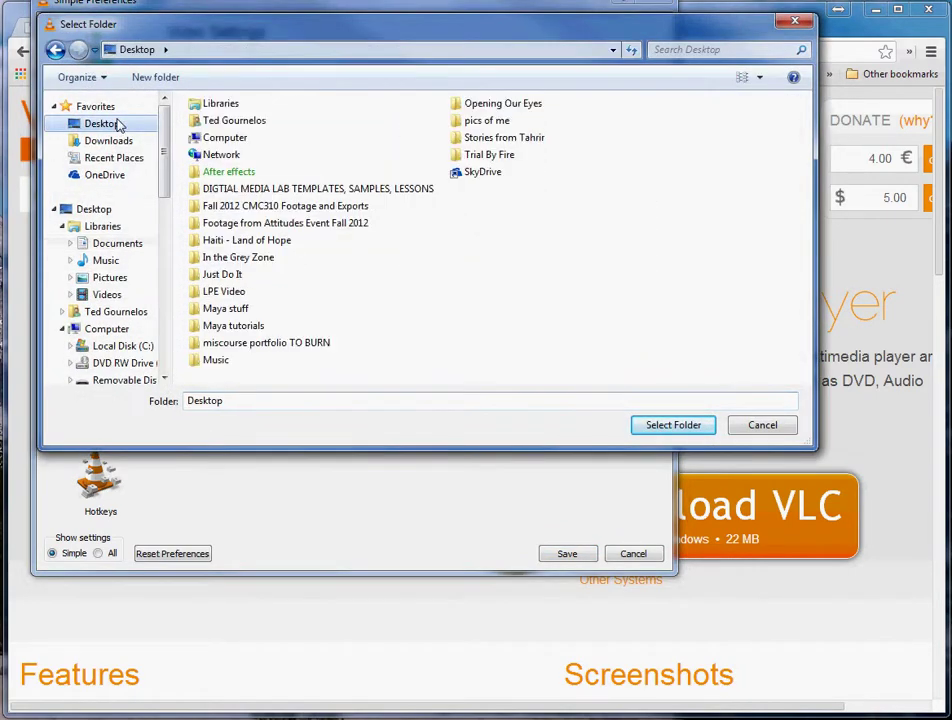
left_click(695, 430)
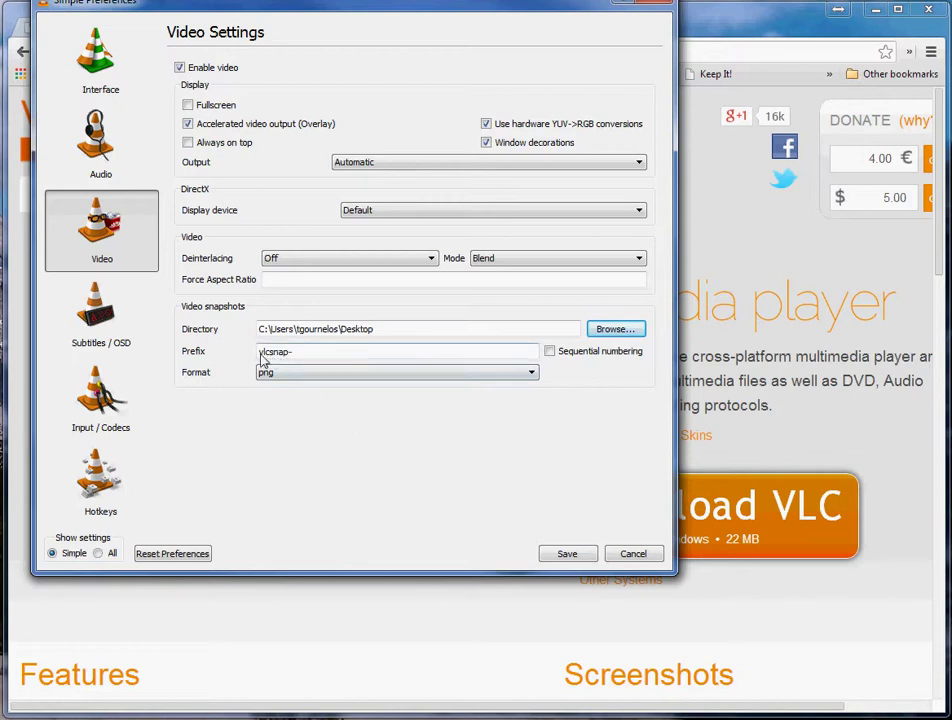
left_click(549, 351)
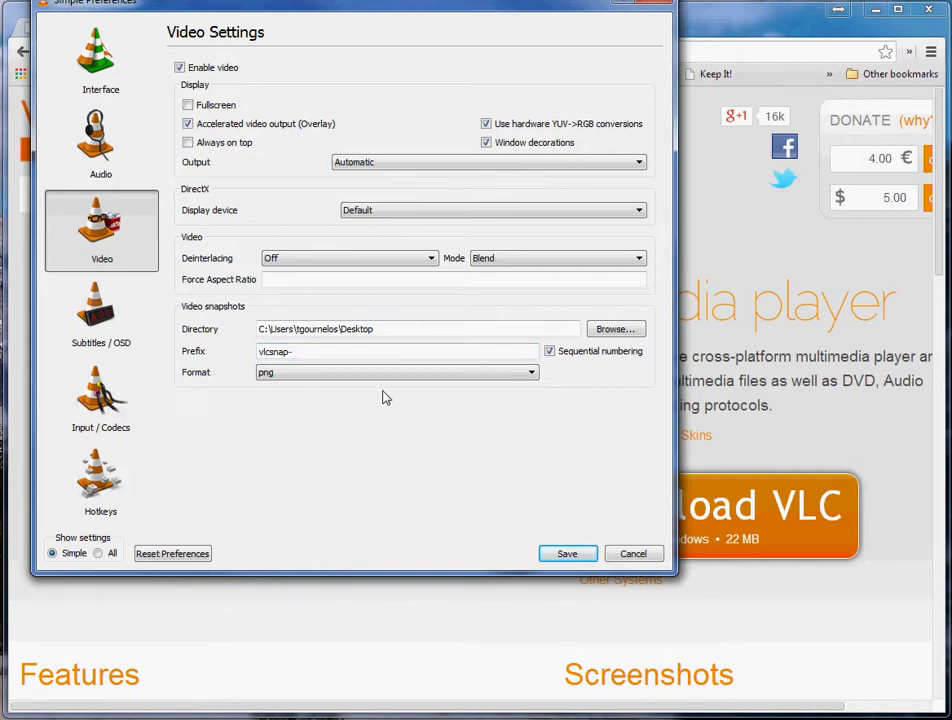
left_click(562, 556)
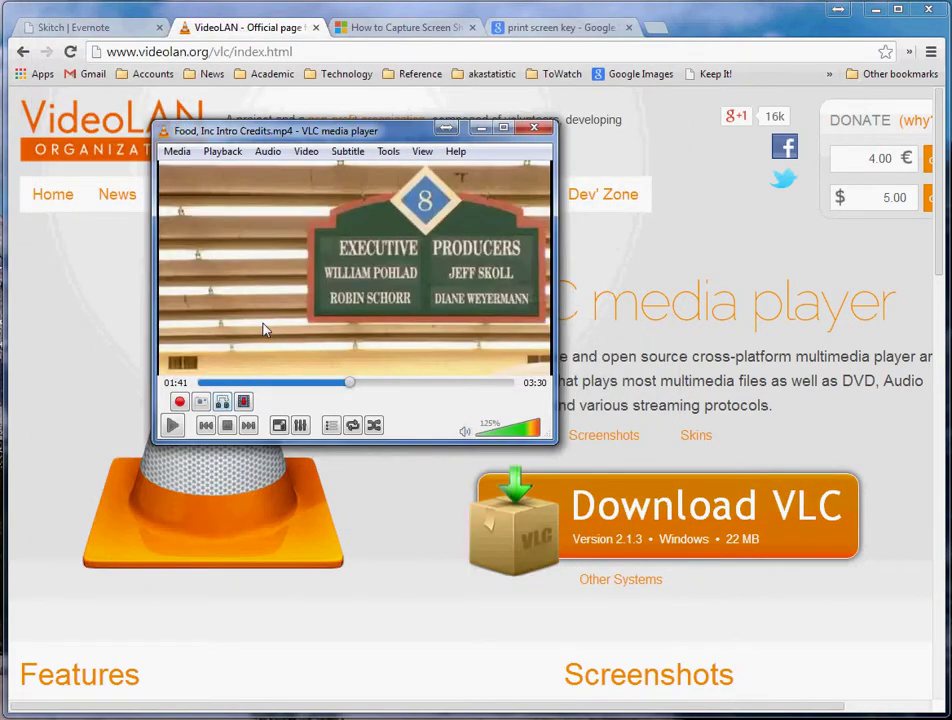
Browse VLC's menus for Take Snapshot, move the player down-right, and show the Skitch | Evernote tab.
left_click(177, 152)
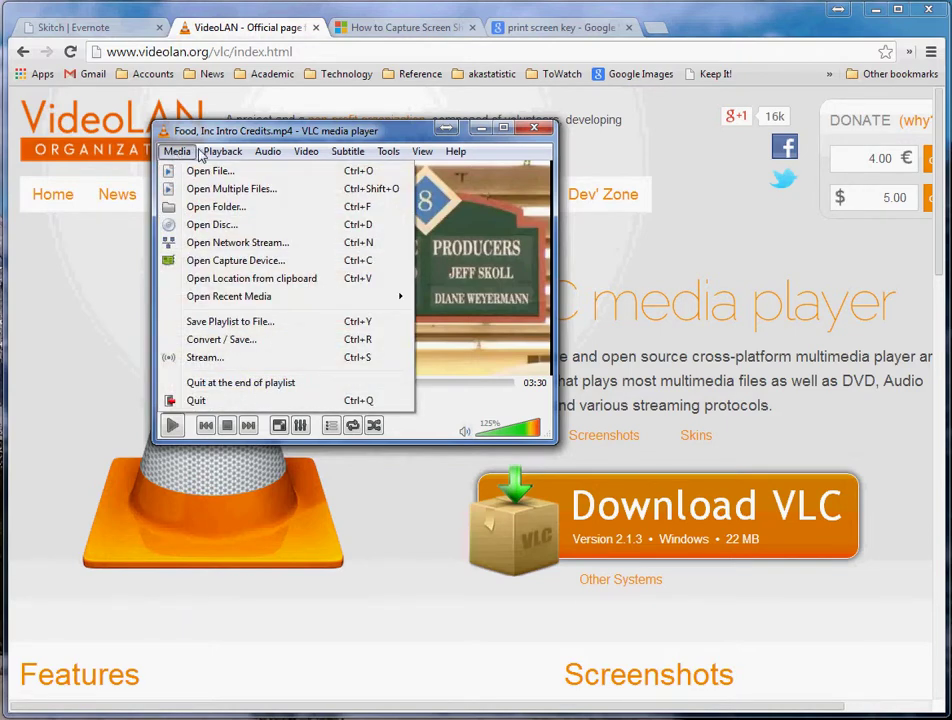
mouse_move(208, 154)
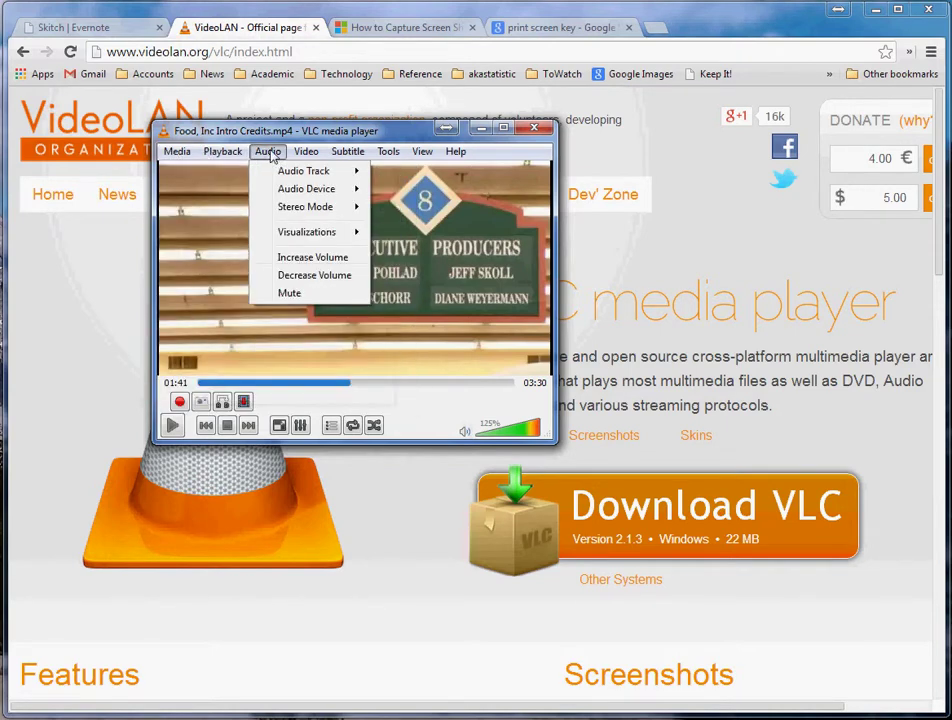
mouse_move(310, 155)
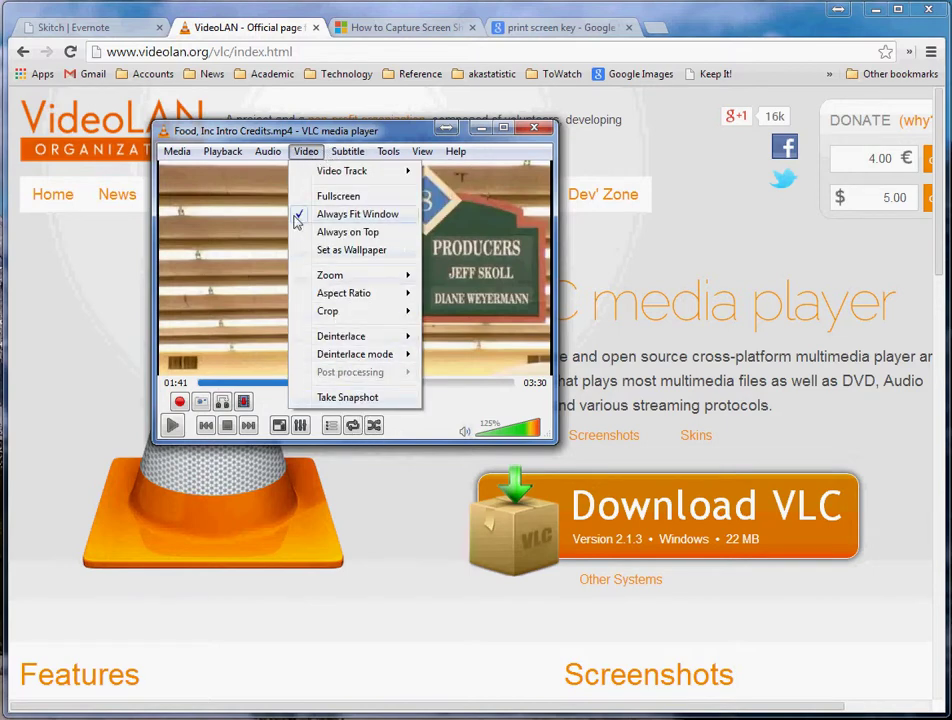
left_click(283, 134)
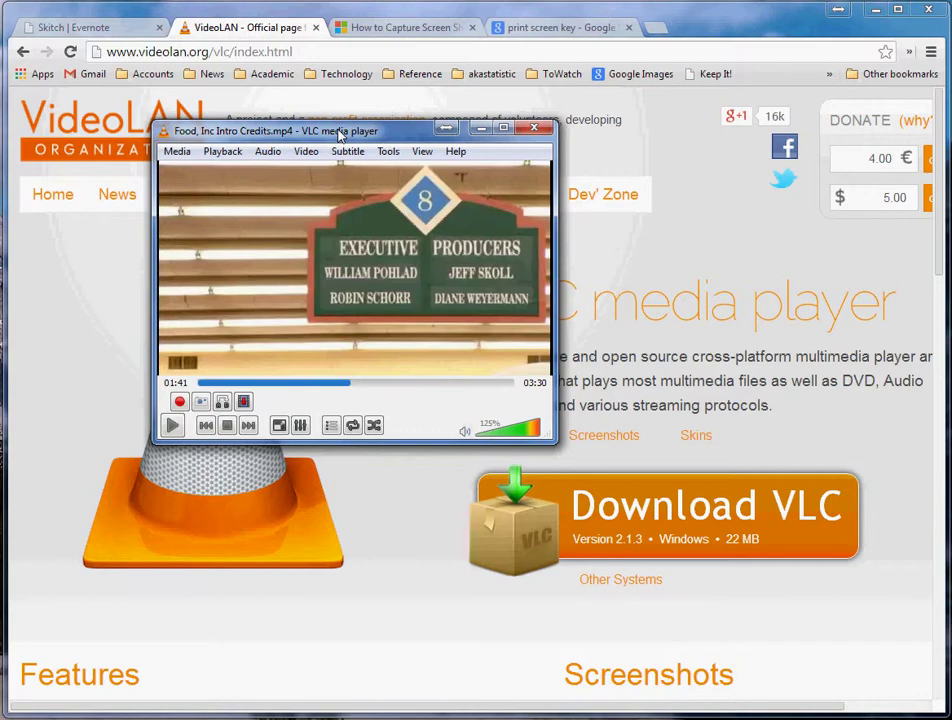
mouse_move(340, 135)
left_mouse_down()
mouse_move(489, 275)
mouse_move(462, 227)
left_mouse_up()
left_click(68, 30)
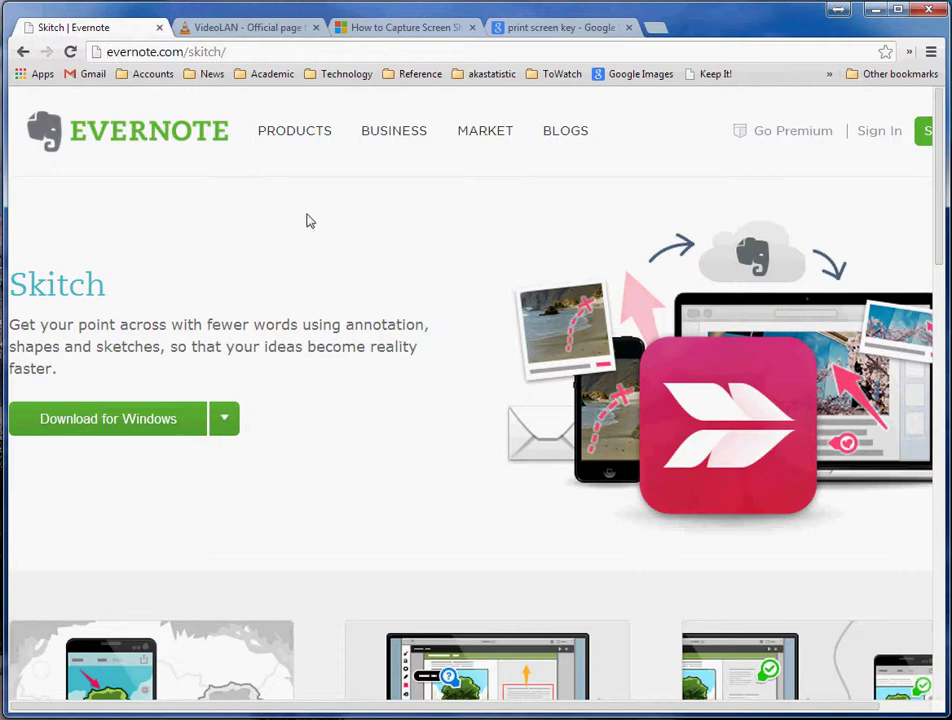
Switch Chrome to the VideoLAN - Official page tab showing the VLC download page.
left_click(222, 37)
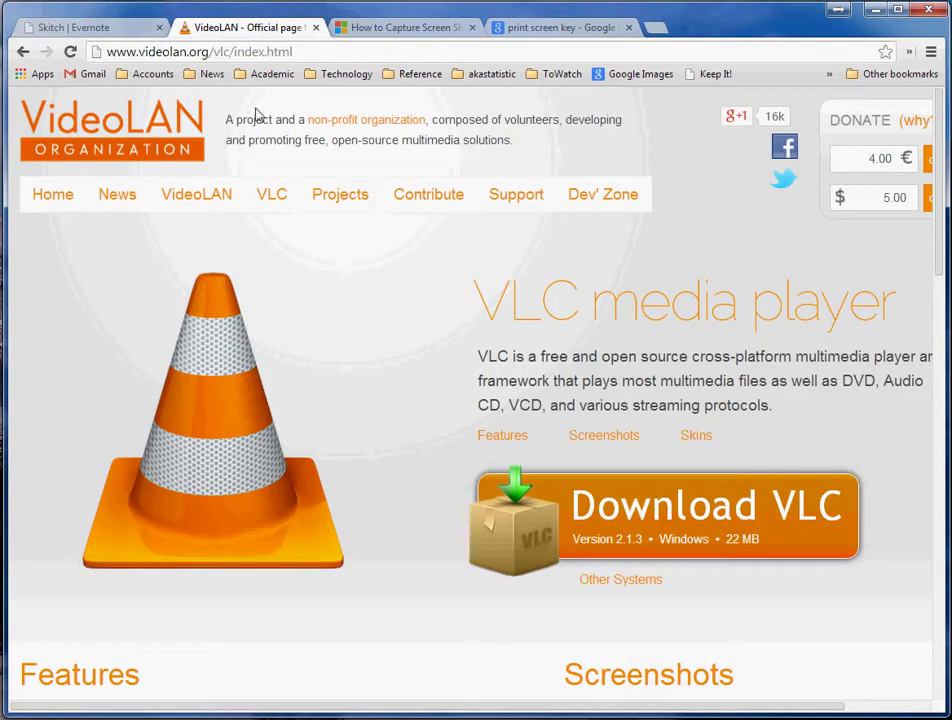